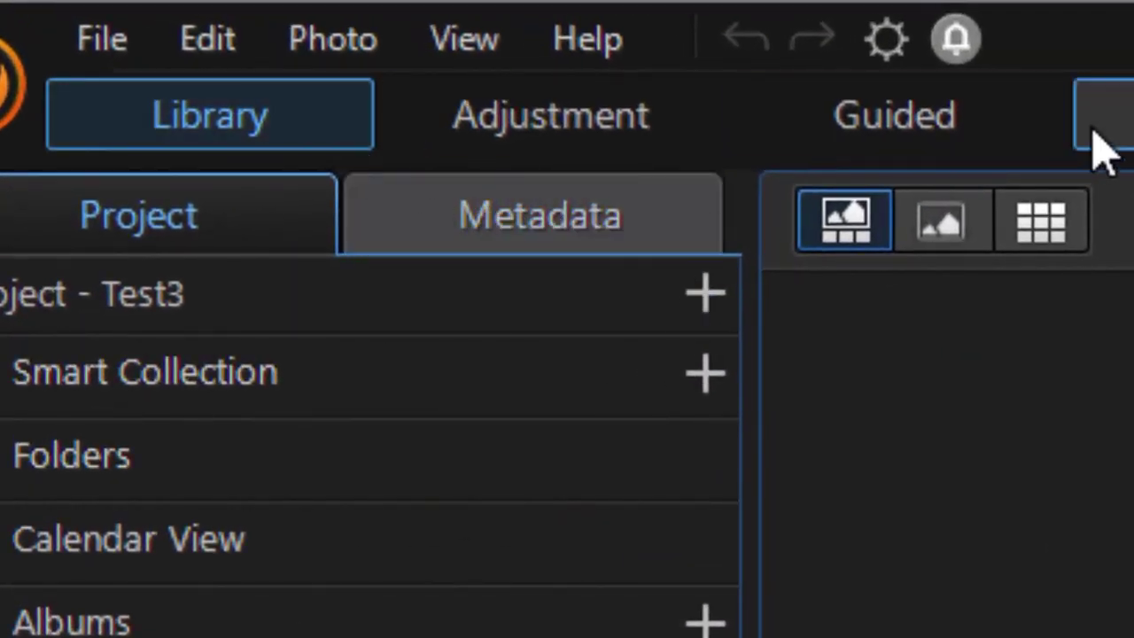
Step: Open the Photo Animation tool from the Guided workspace's Animation Effects
left_click(1010, 139)
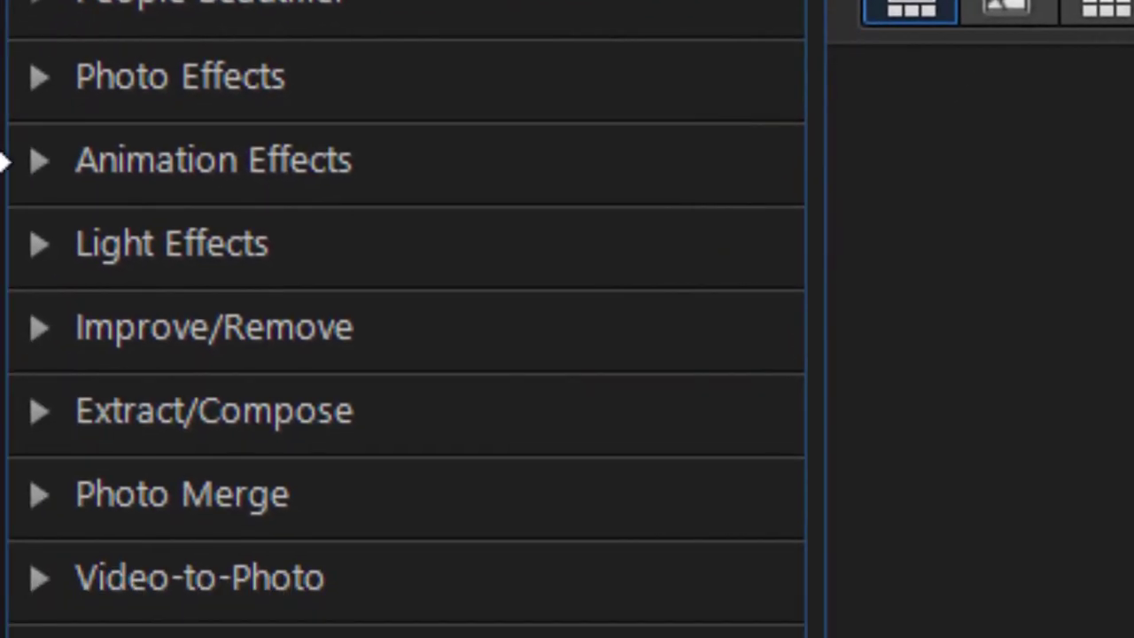
left_click(46, 163)
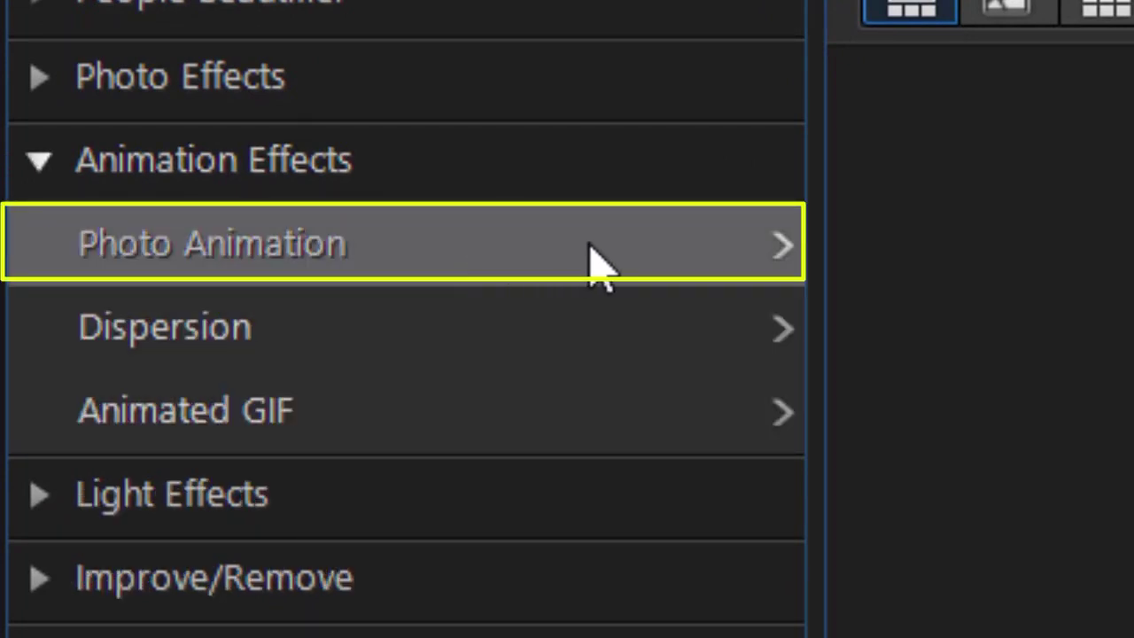
left_click(593, 261)
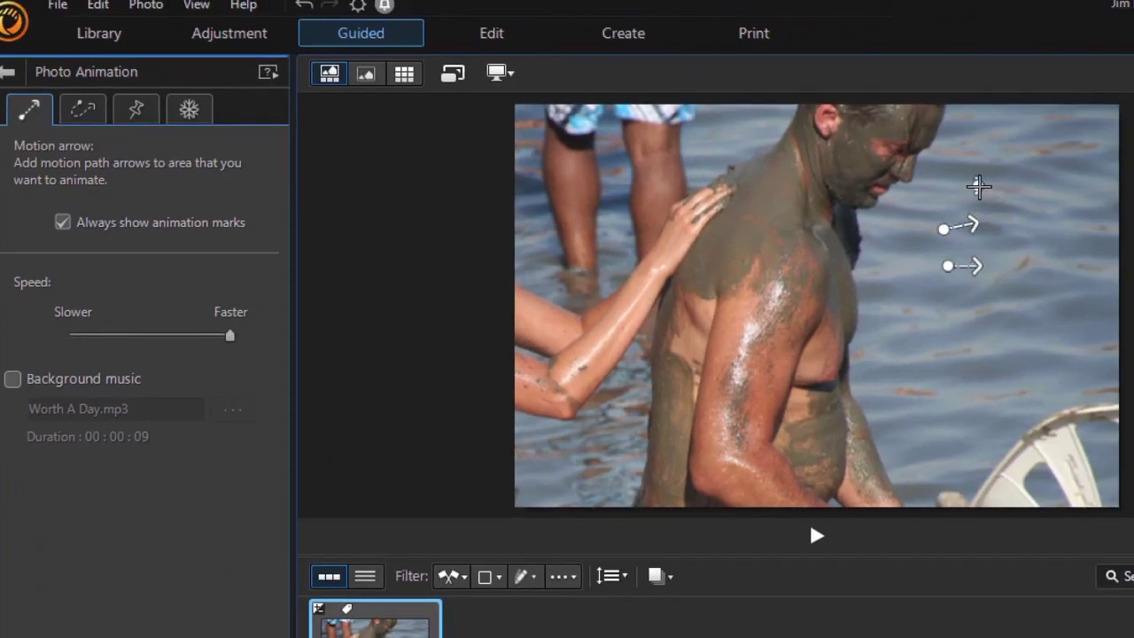
Step: Preview the straight-arrow water animation, then delete the third arrow and clear all arrows
left_click(814, 532)
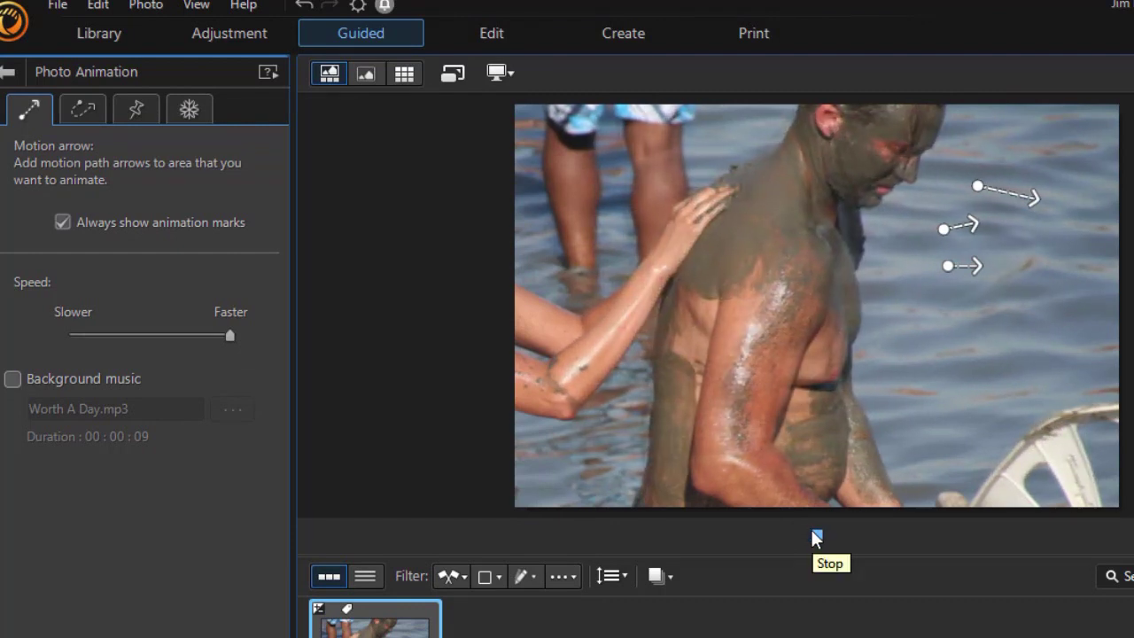
left_click(814, 529)
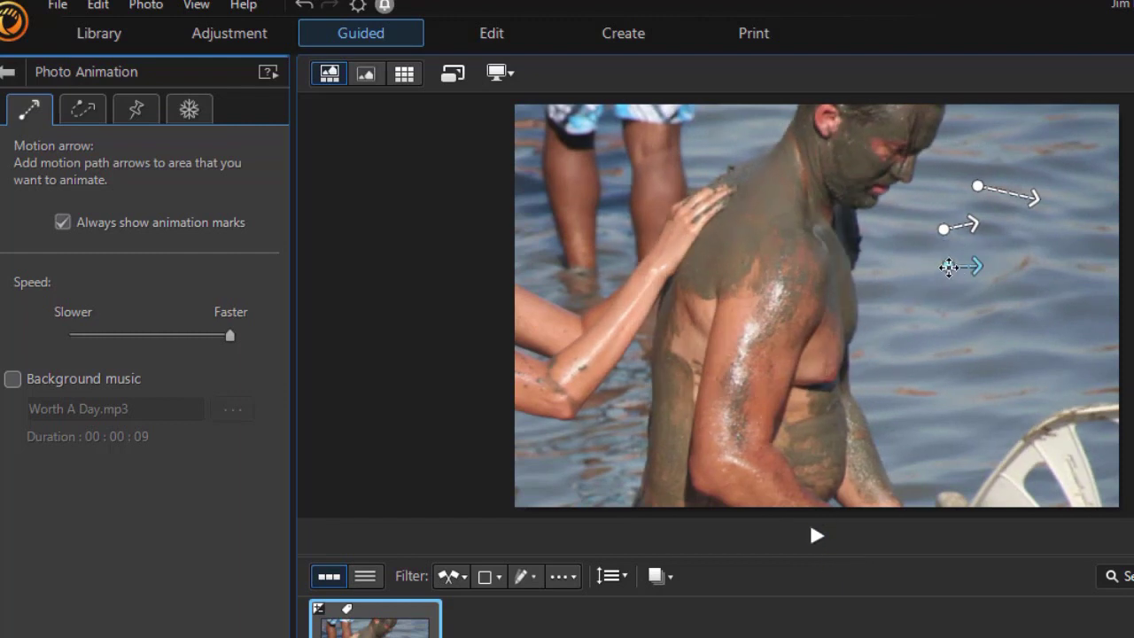
right_click(947, 267)
left_click(965, 339)
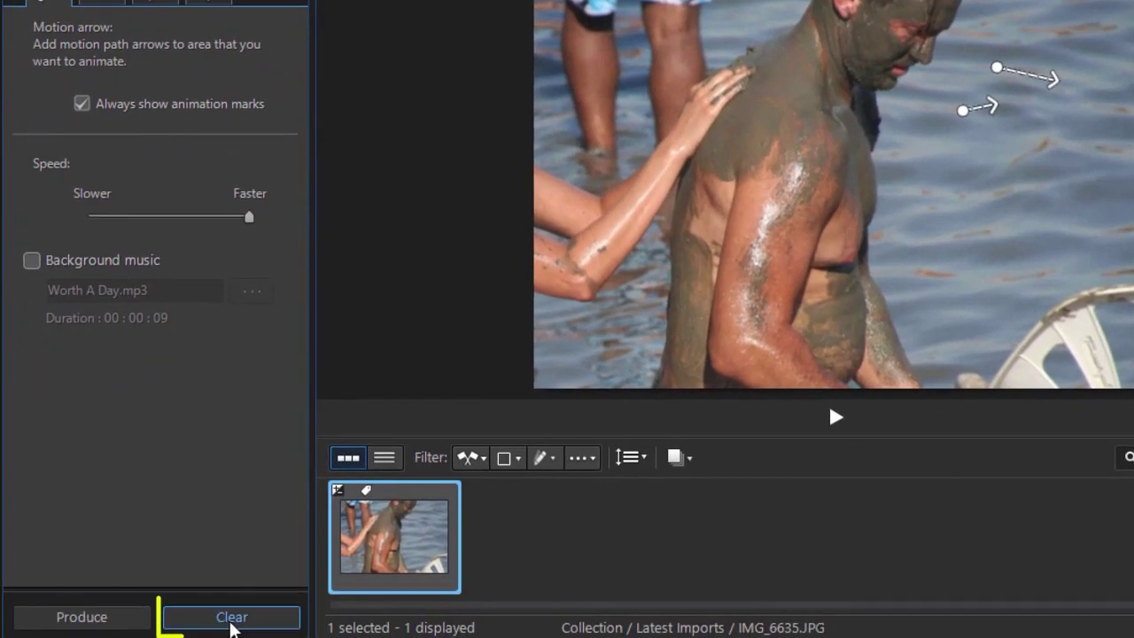
left_click(230, 617)
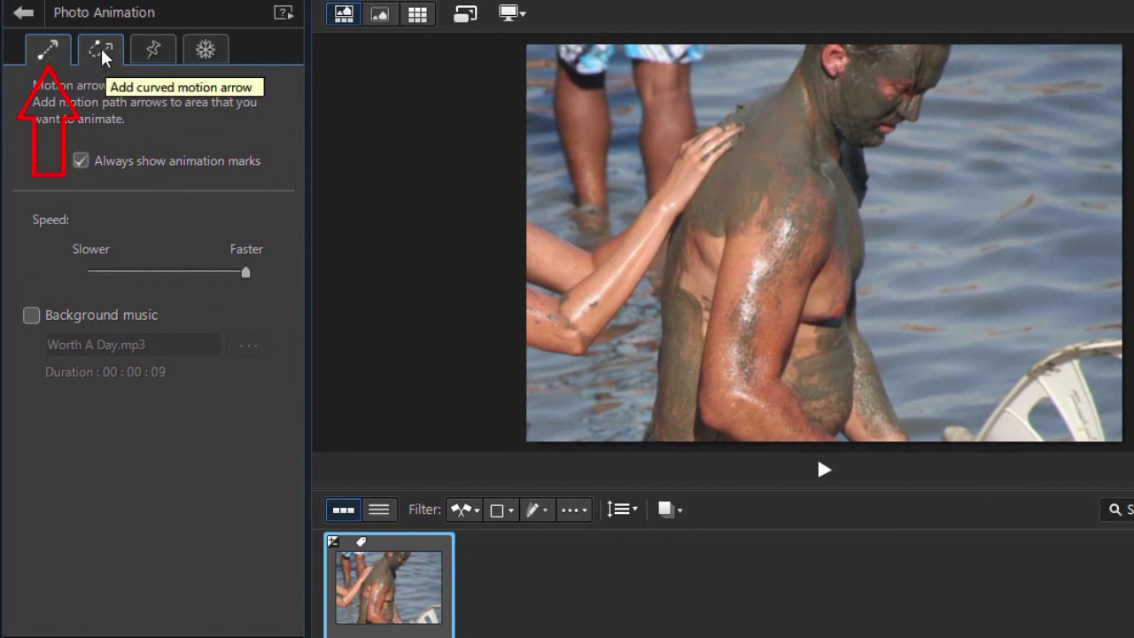
Step: Draw three curved motion arrows on the water right of the man and preview the flow
left_click(100, 53)
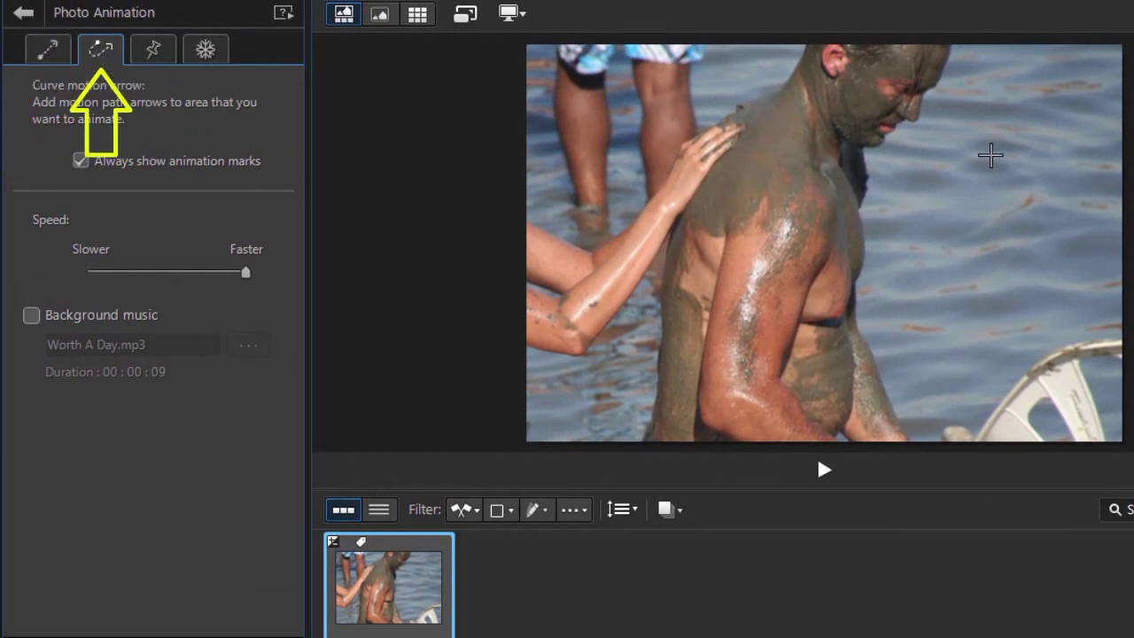
left_click_drag(985, 196, 1001, 178)
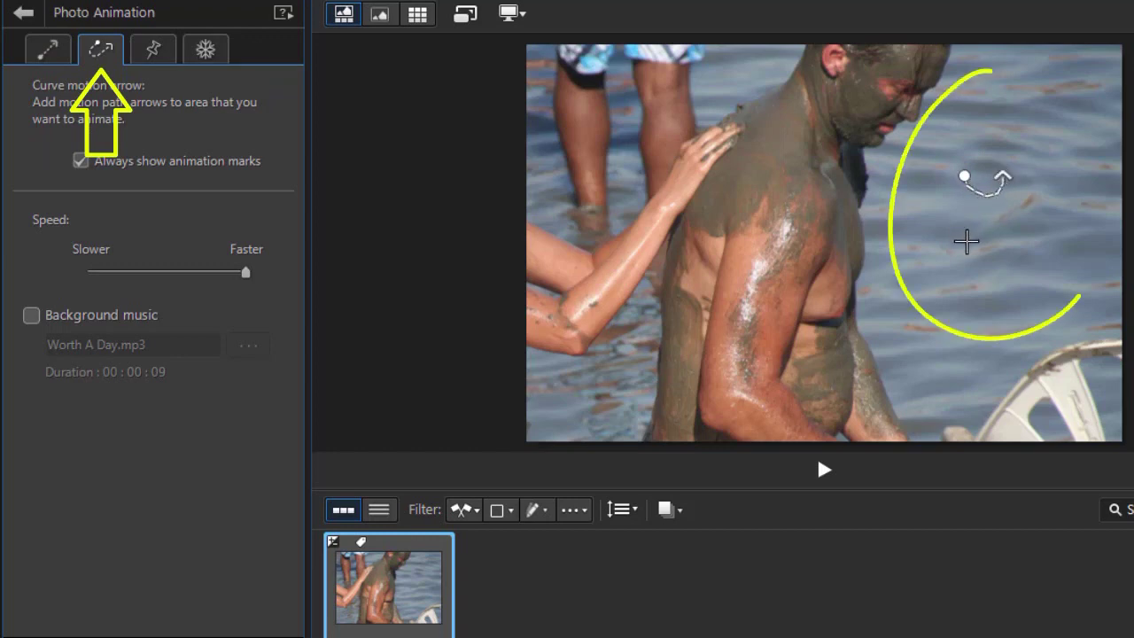
left_click_drag(964, 241, 999, 256)
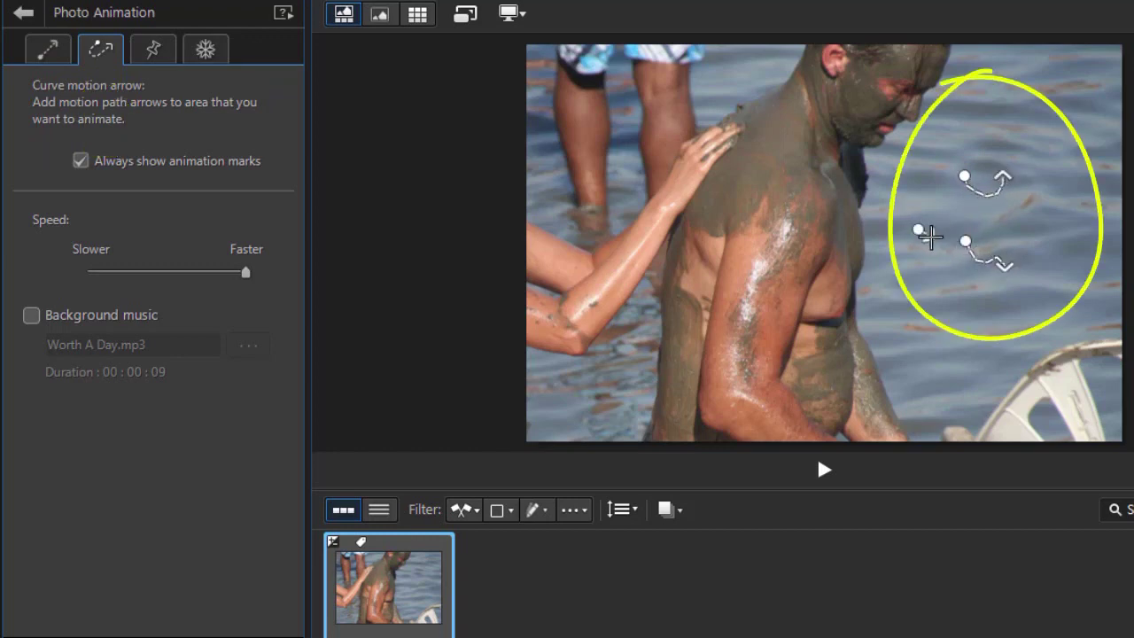
left_click_drag(918, 251, 924, 284)
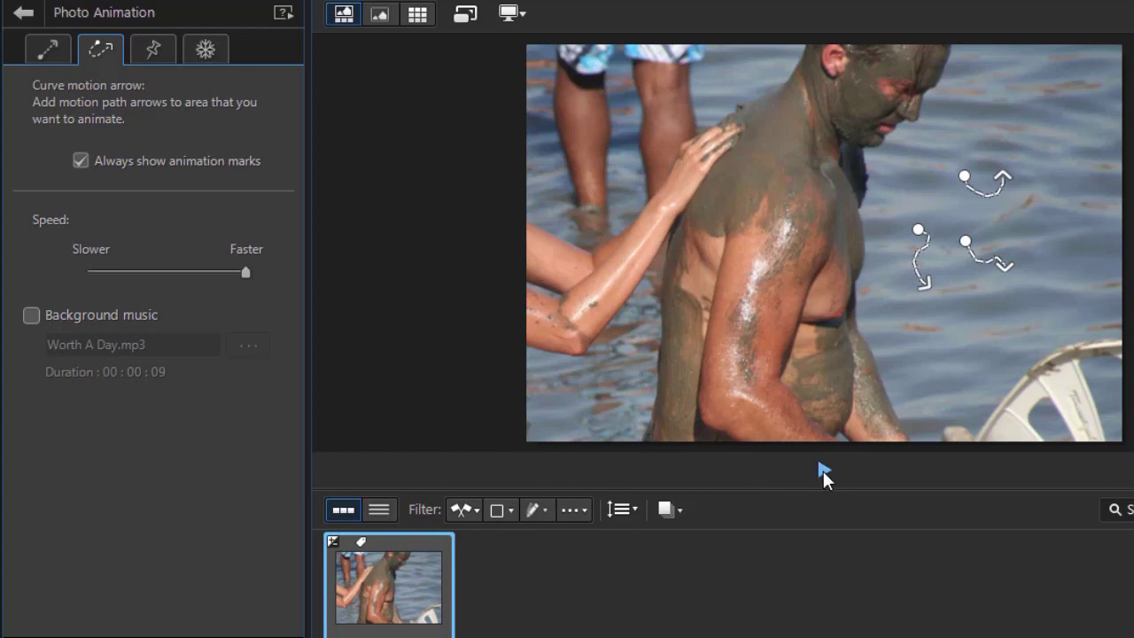
left_click(823, 476)
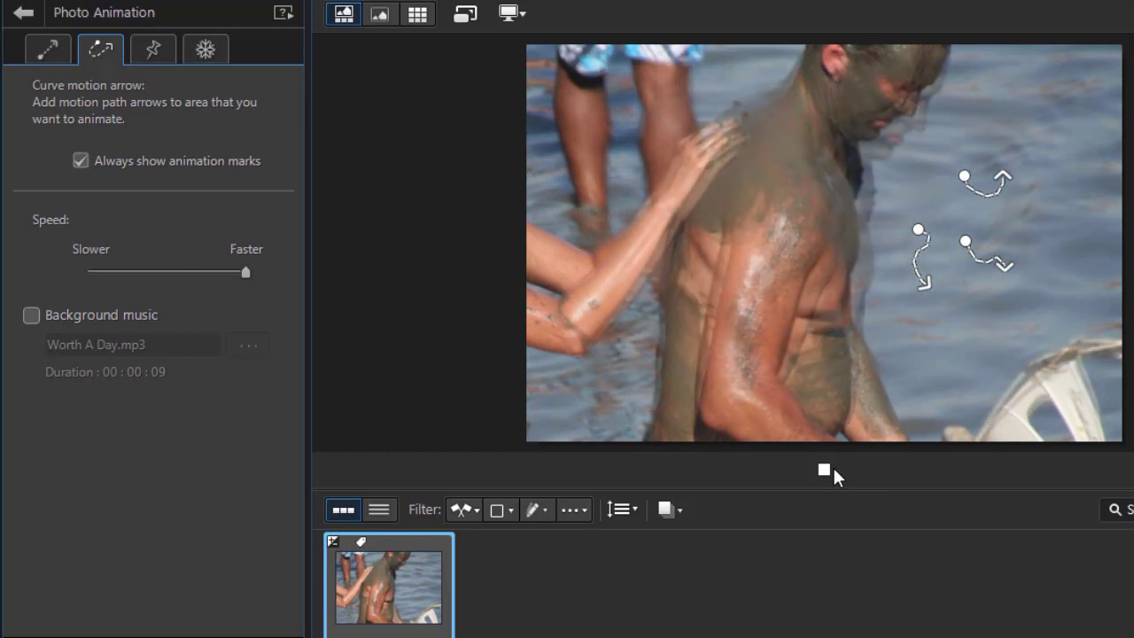
left_click(824, 470)
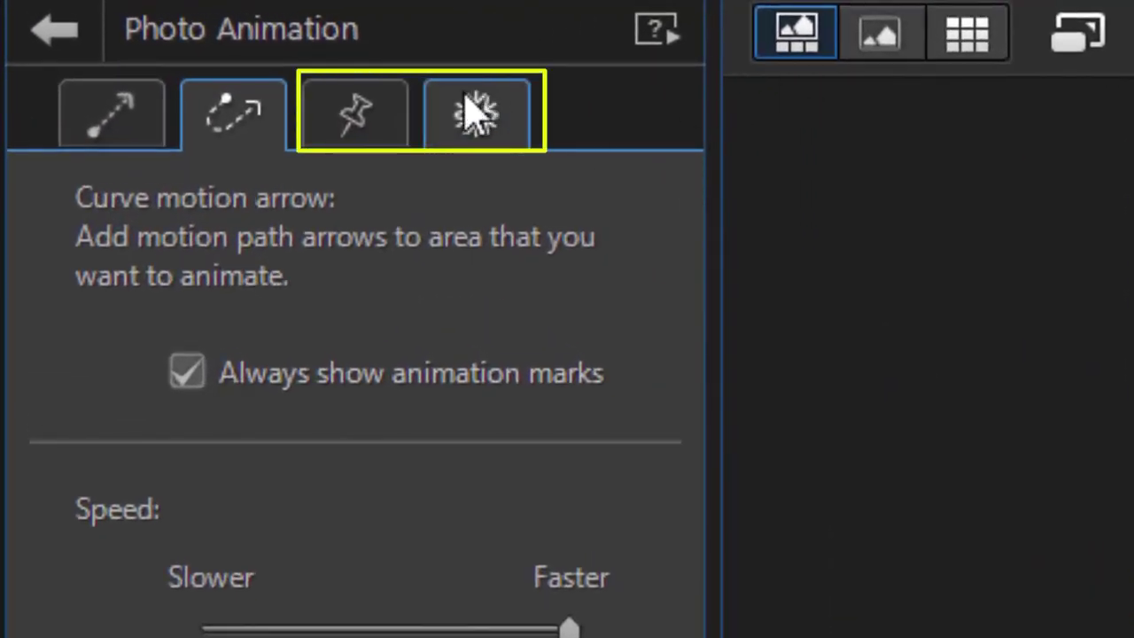
Step: Switch to the anchor point tool to pin the man, the woman's arm and the wheel
left_click(372, 122)
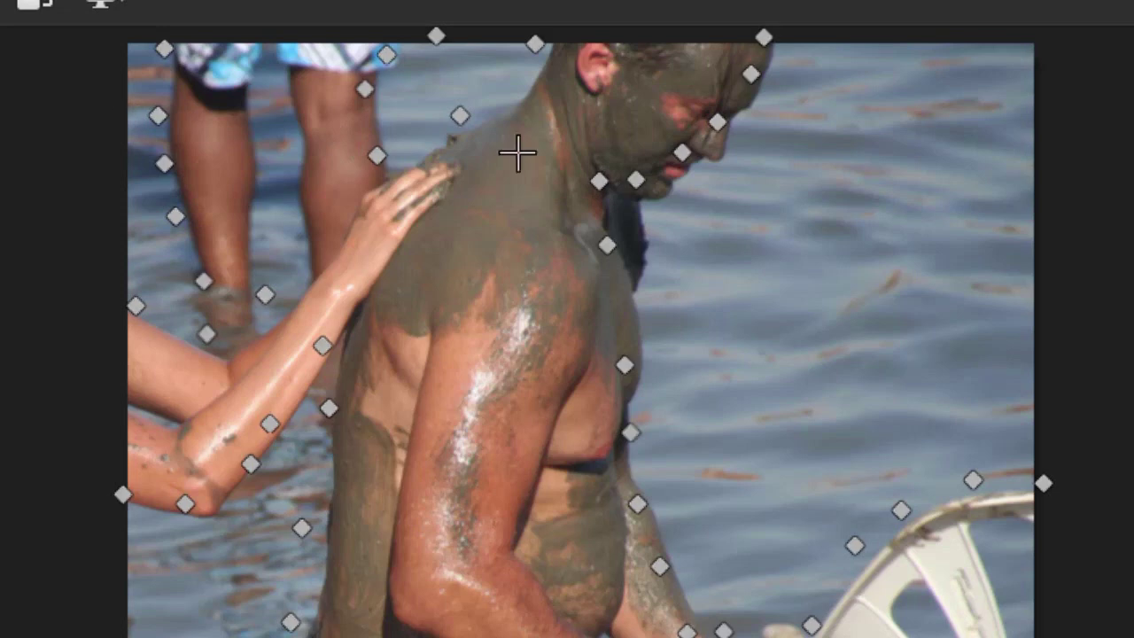
Step: Draw straight motion arrows on the water, keeping three to the right of the man
left_click_drag(842, 220, 907, 219)
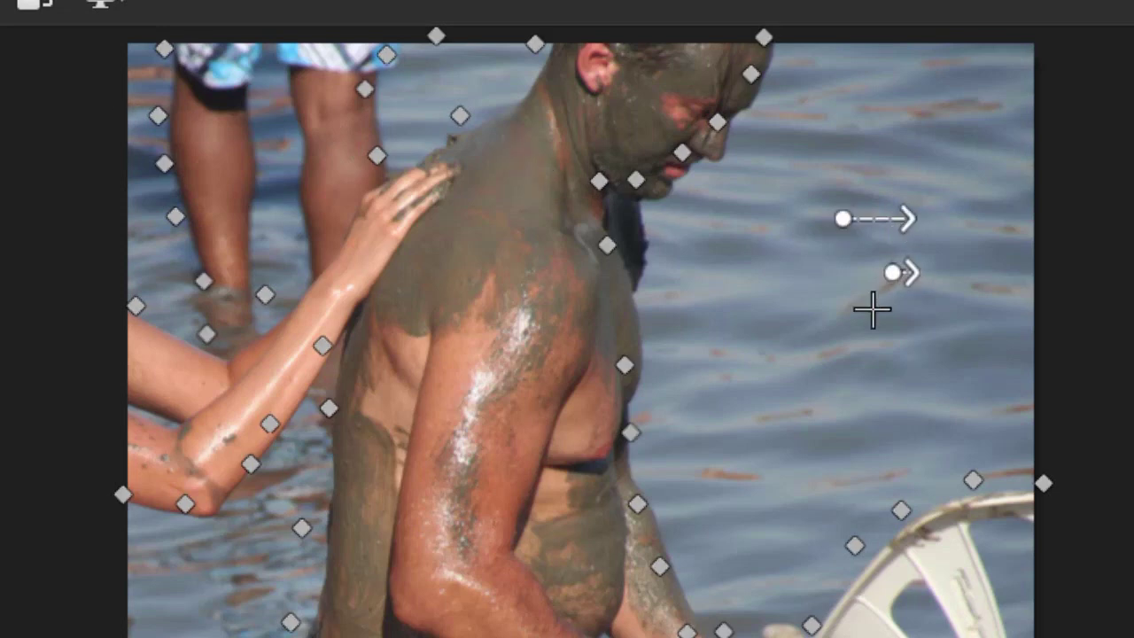
left_click_drag(823, 343, 872, 356)
left_click_drag(168, 583, 205, 580)
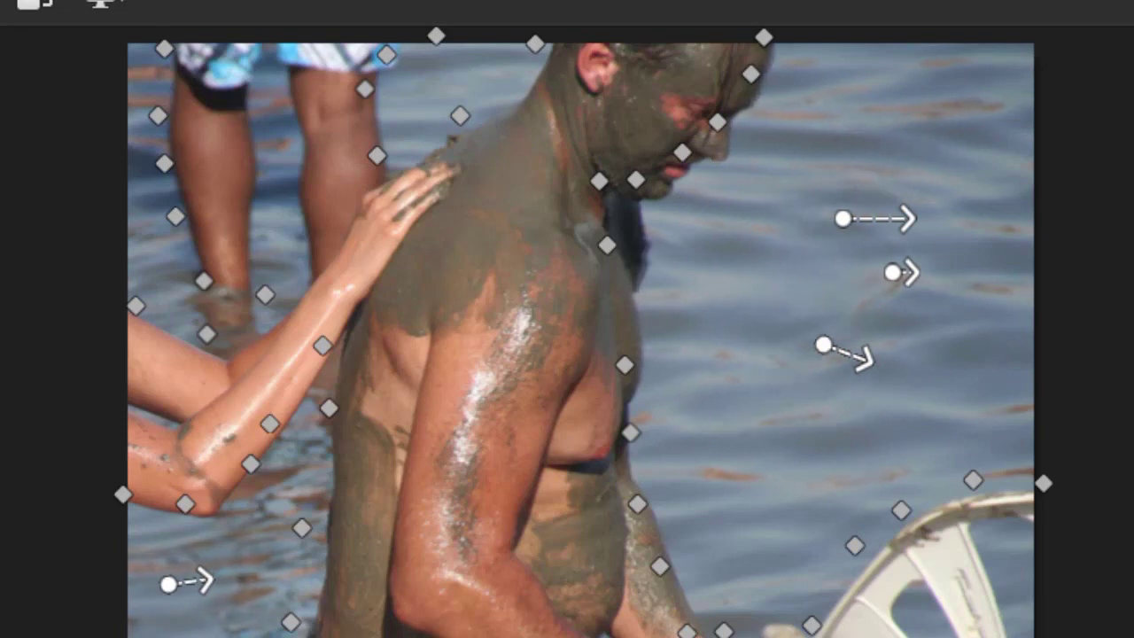
left_click_drag(502, 71, 1004, 290)
left_click_drag(1079, 312, 1032, 292)
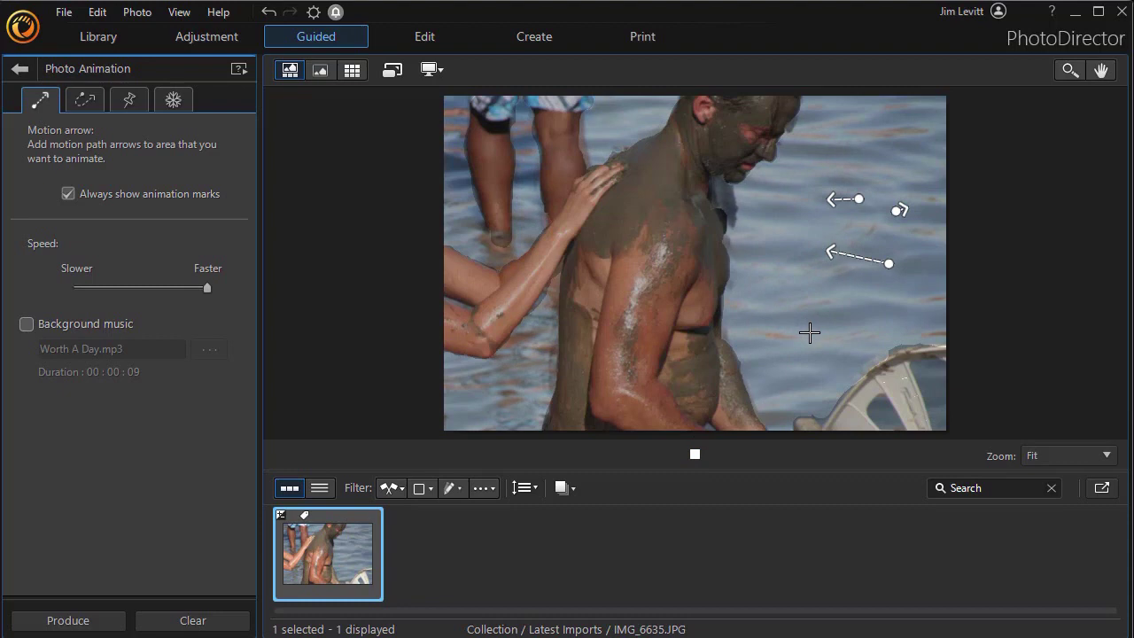
Step: Draw three more motion arrows on the water and enable Worth A Day.mp3 as background music
left_click_drag(864, 169, 883, 148)
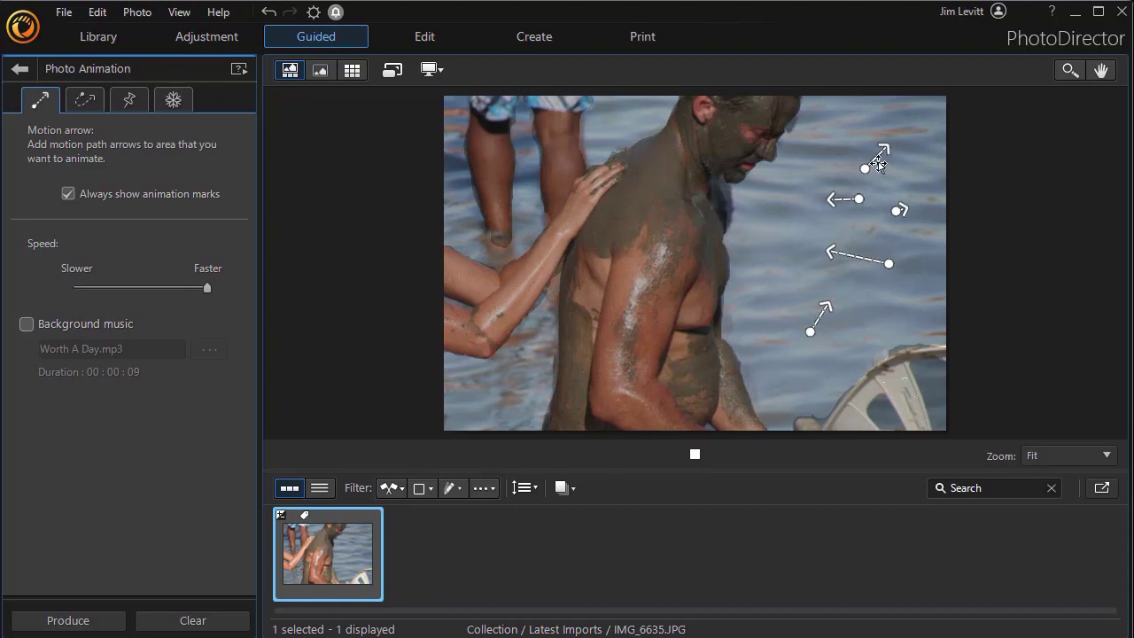
left_click_drag(490, 399, 506, 398)
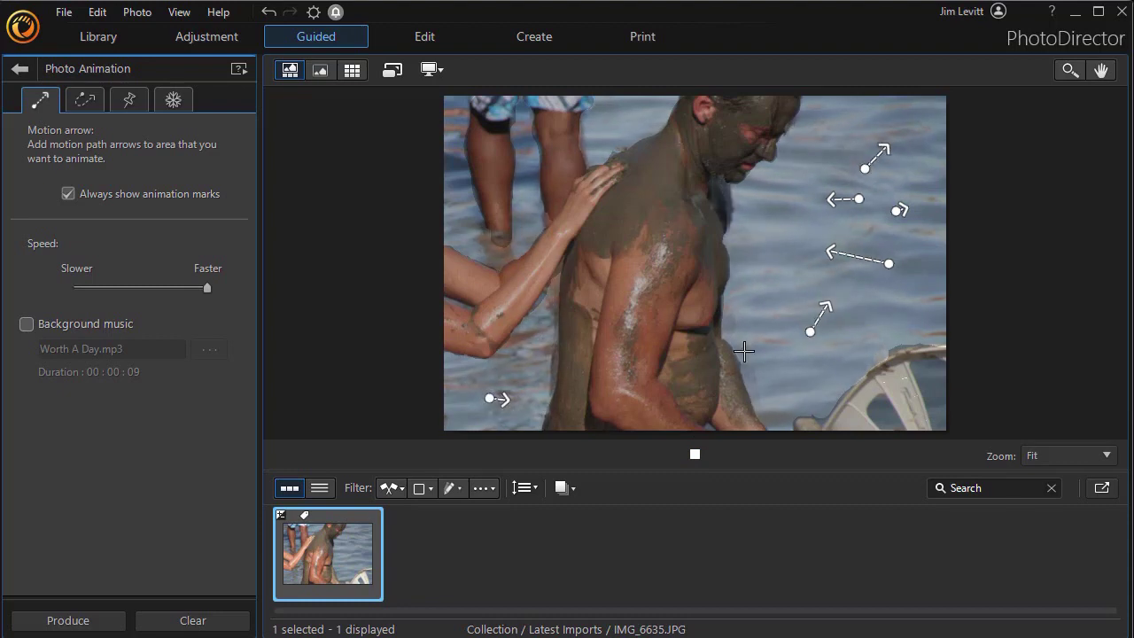
left_click_drag(778, 221, 786, 209)
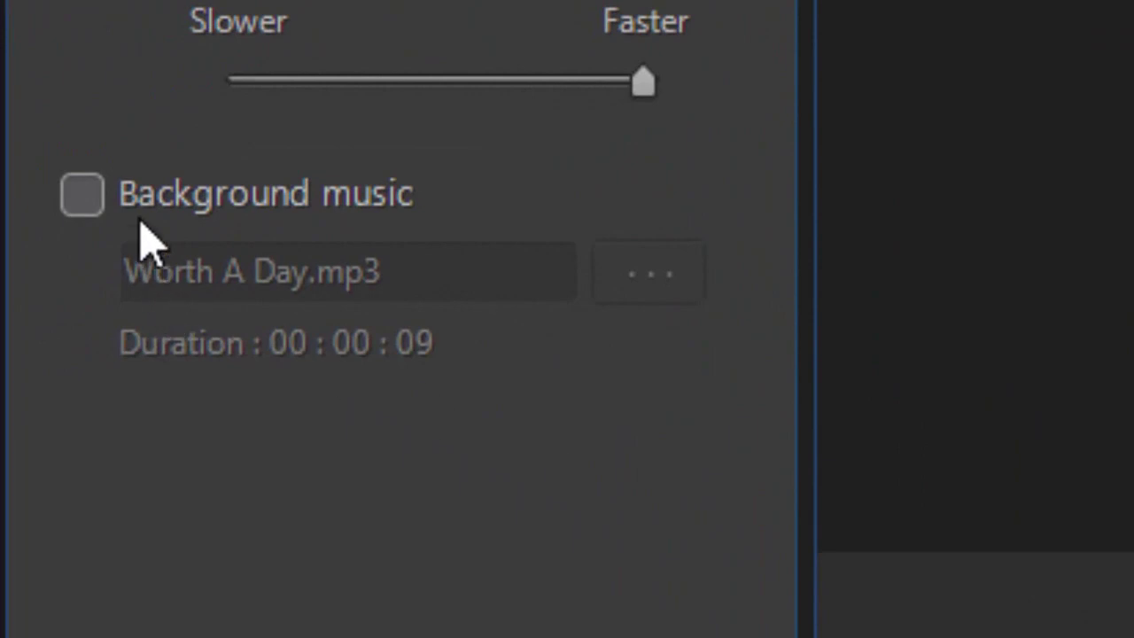
left_click(81, 197)
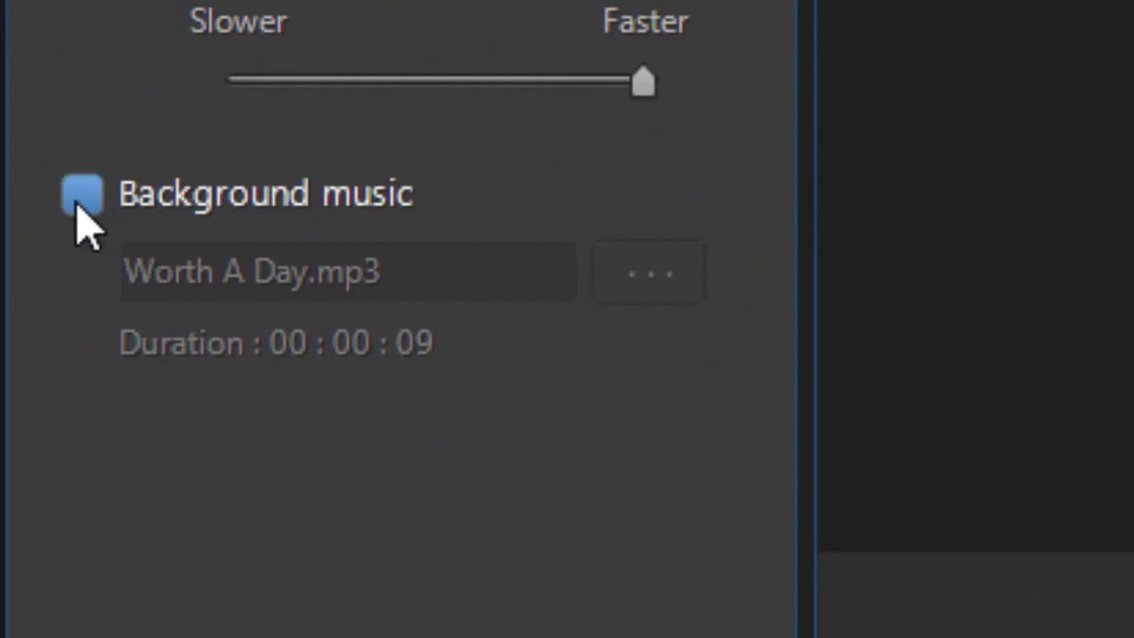
left_click(84, 196)
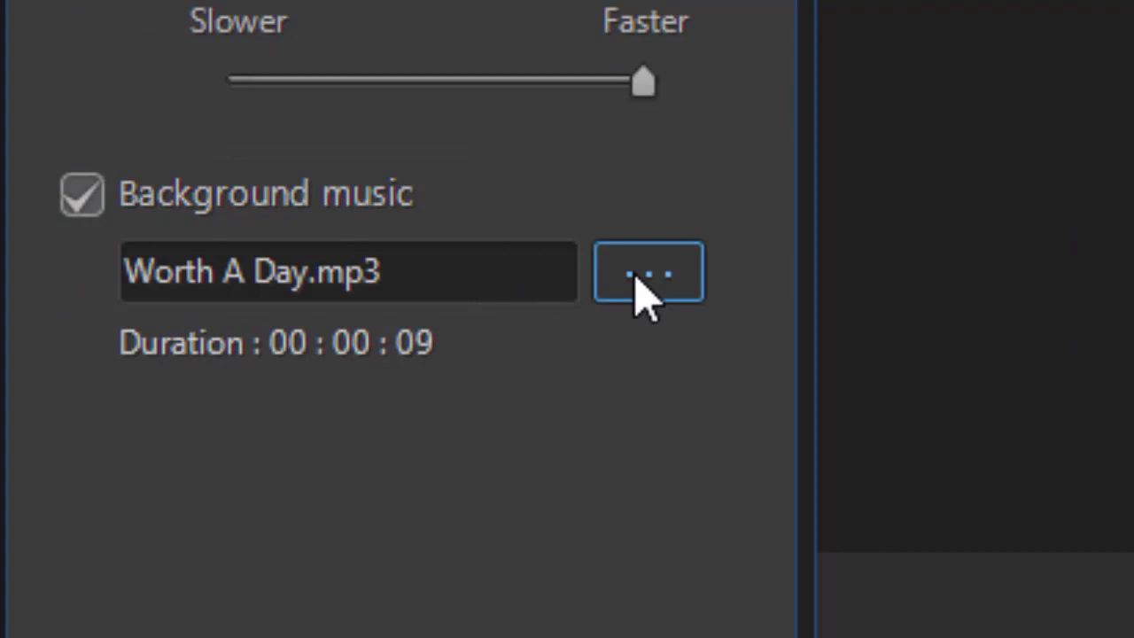
Step: Pick Do It Already from My Music as the background track
left_click(670, 281)
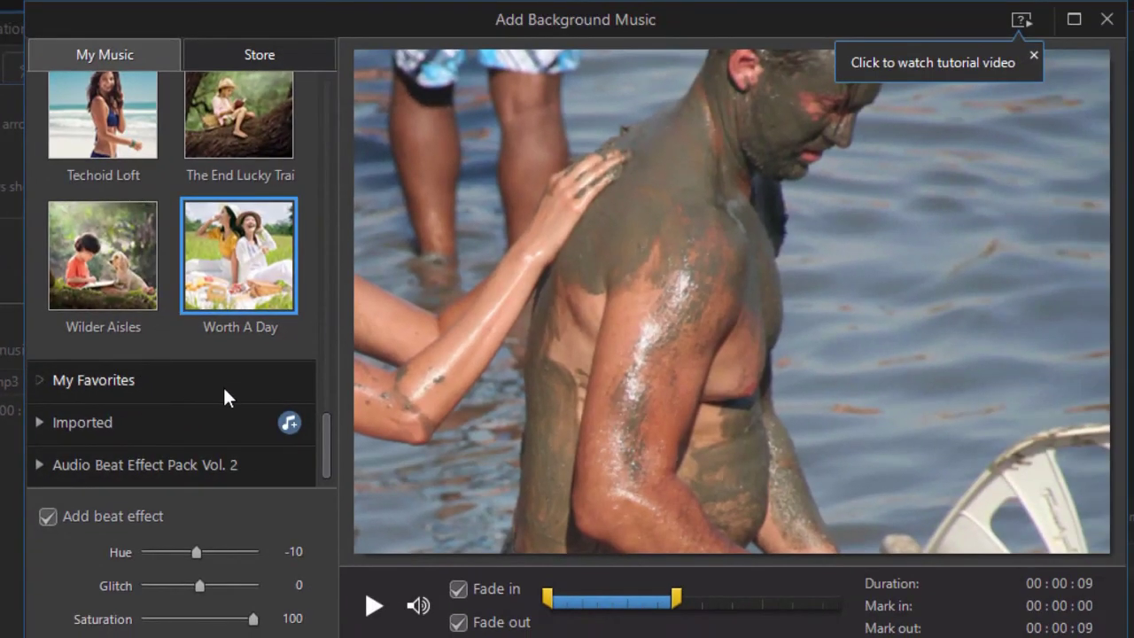
left_click_drag(325, 432, 312, 209)
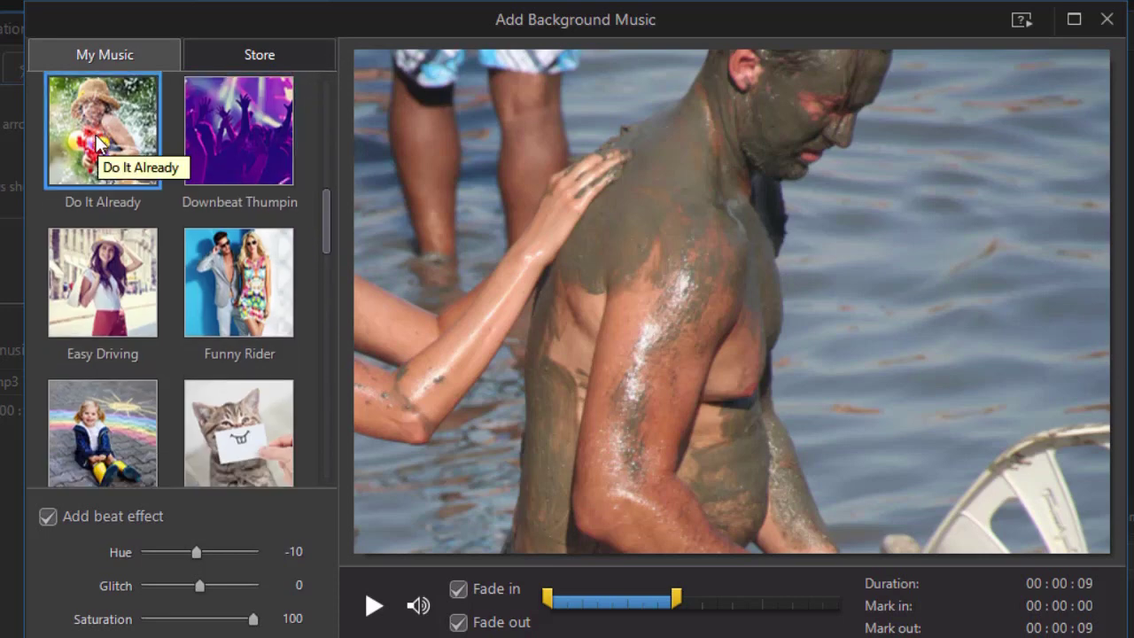
left_click(98, 134)
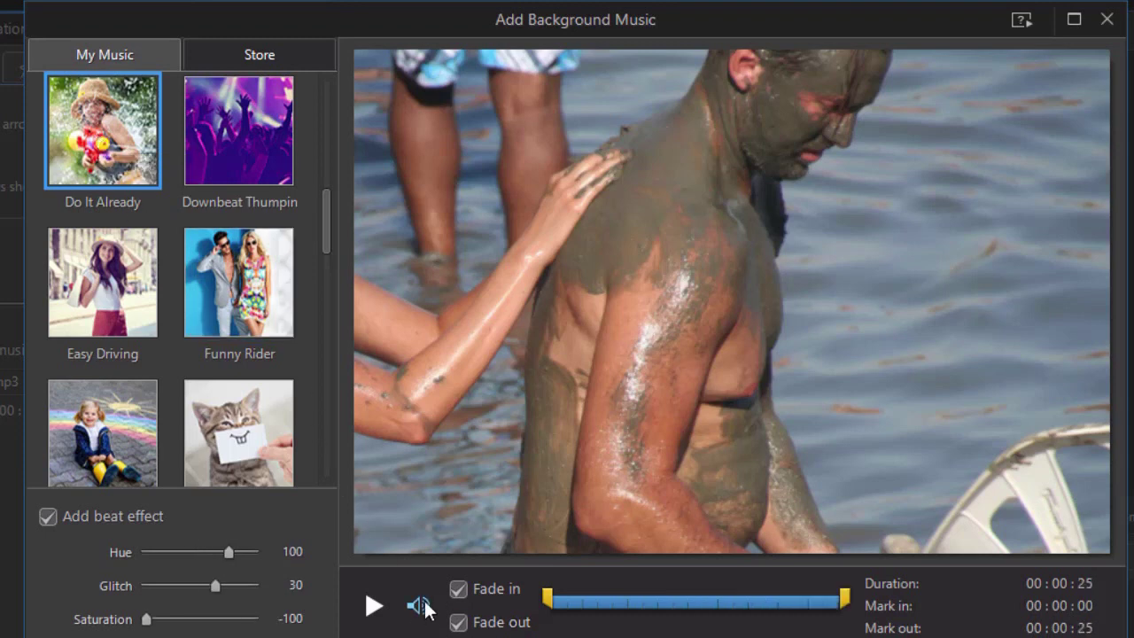
Step: Trim the music to play from 00:00:04 to 00:00:18 and preview it
left_click_drag(548, 601, 592, 603)
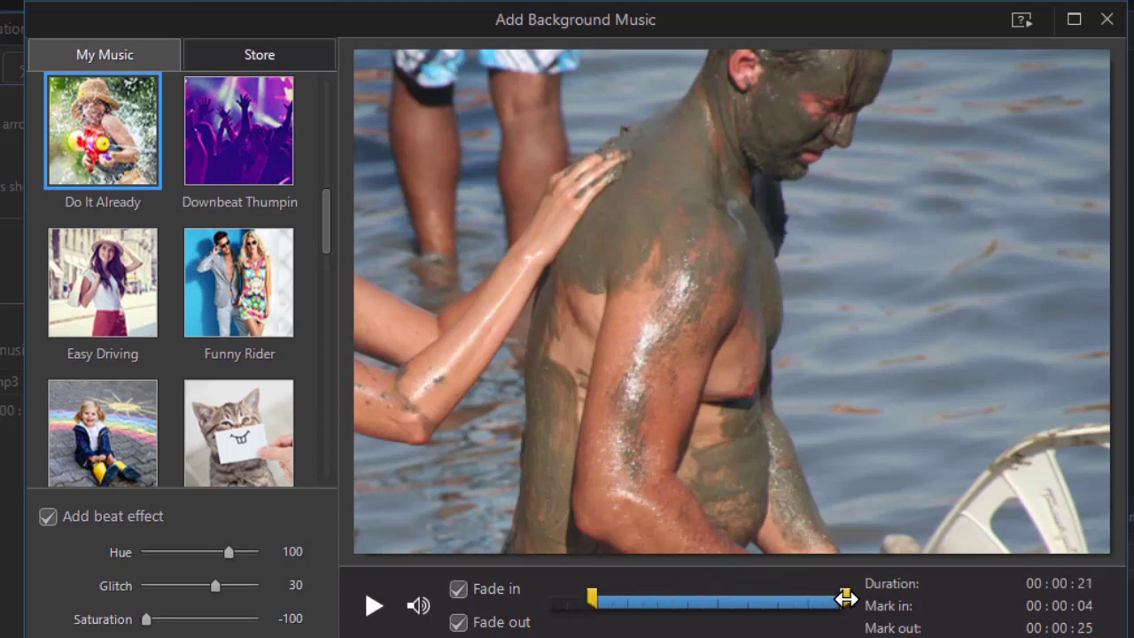
left_click_drag(846, 600, 768, 598)
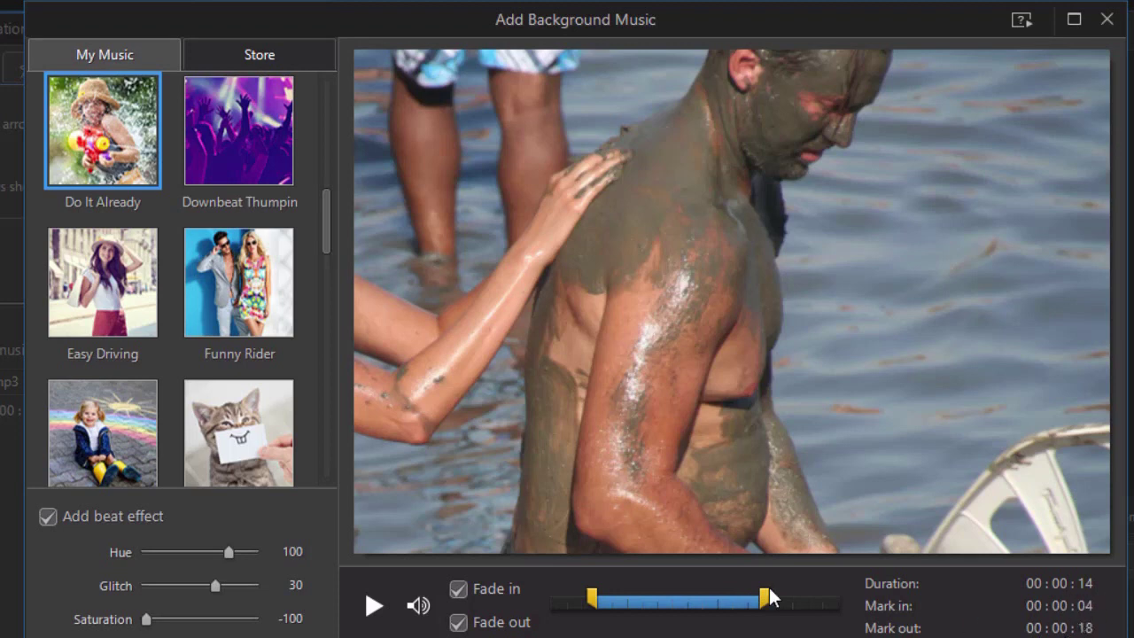
mouse_move(420, 609)
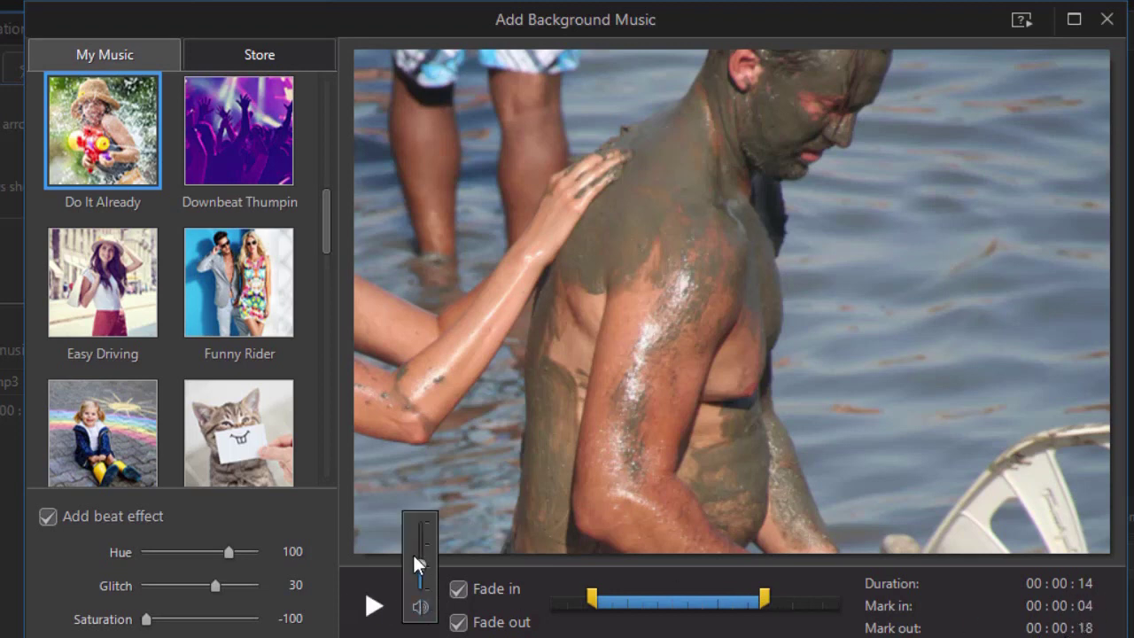
left_click(372, 608)
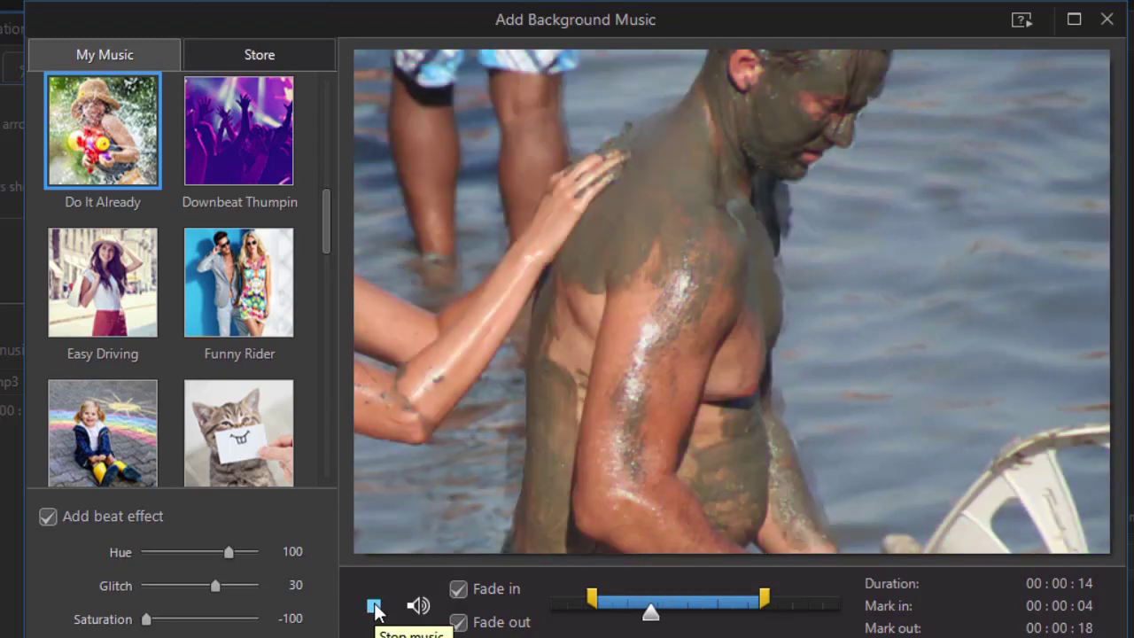
left_click(374, 608)
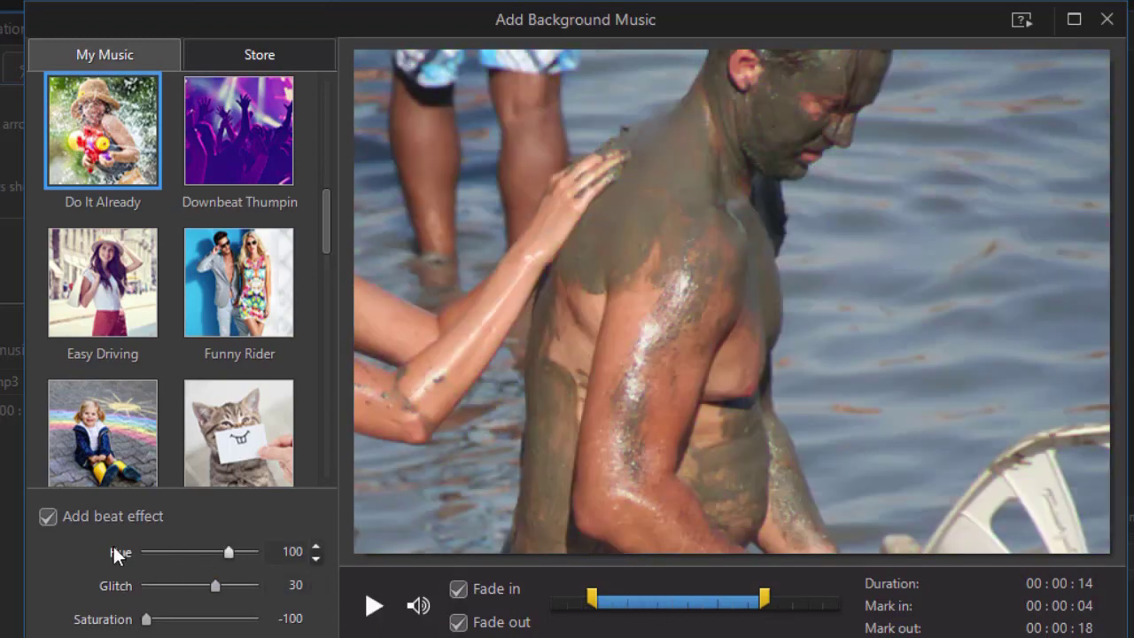
Step: Set the beat effect's Glitch to 0, preview it, and return Saturation to 0
left_click(47, 516)
left_click_drag(217, 586, 203, 588)
left_click(316, 593)
left_click(316, 593)
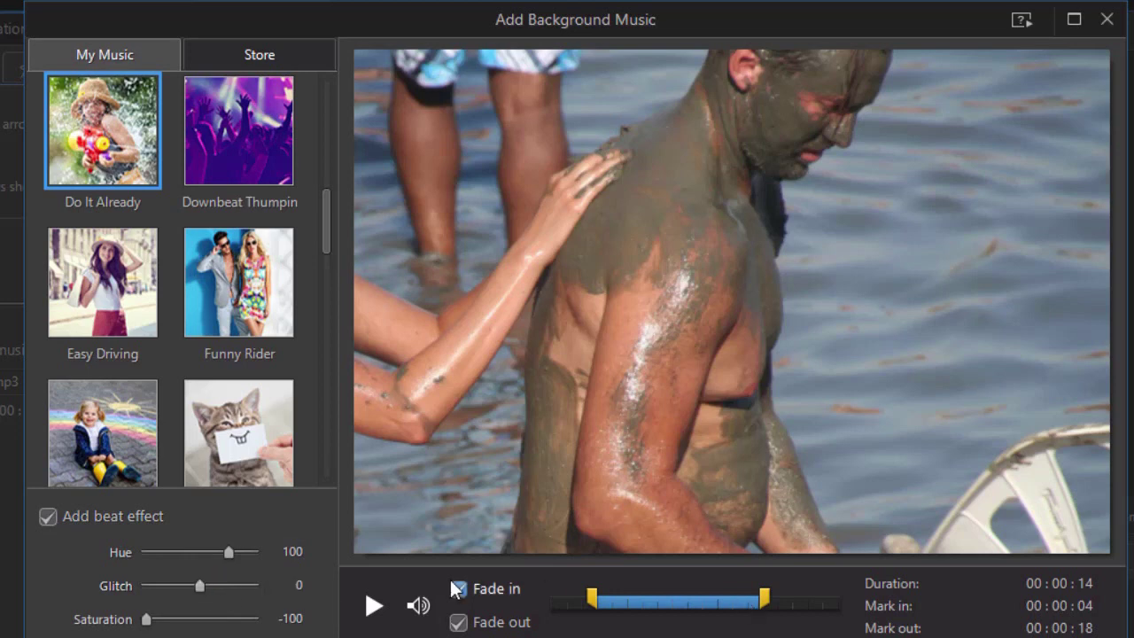
left_click(373, 606)
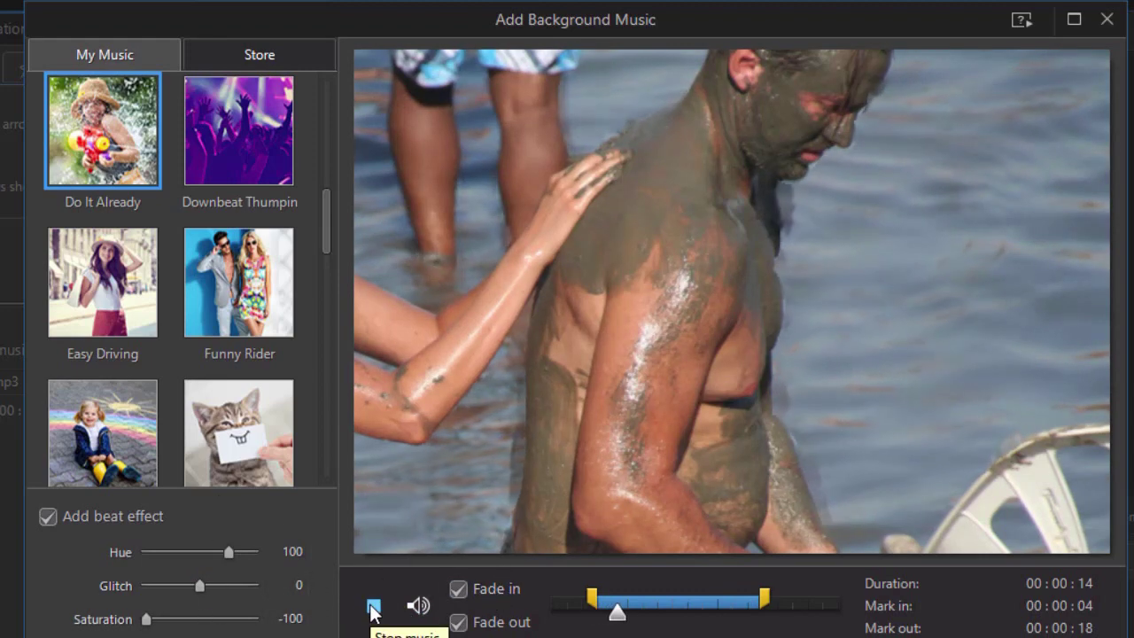
left_click(373, 606)
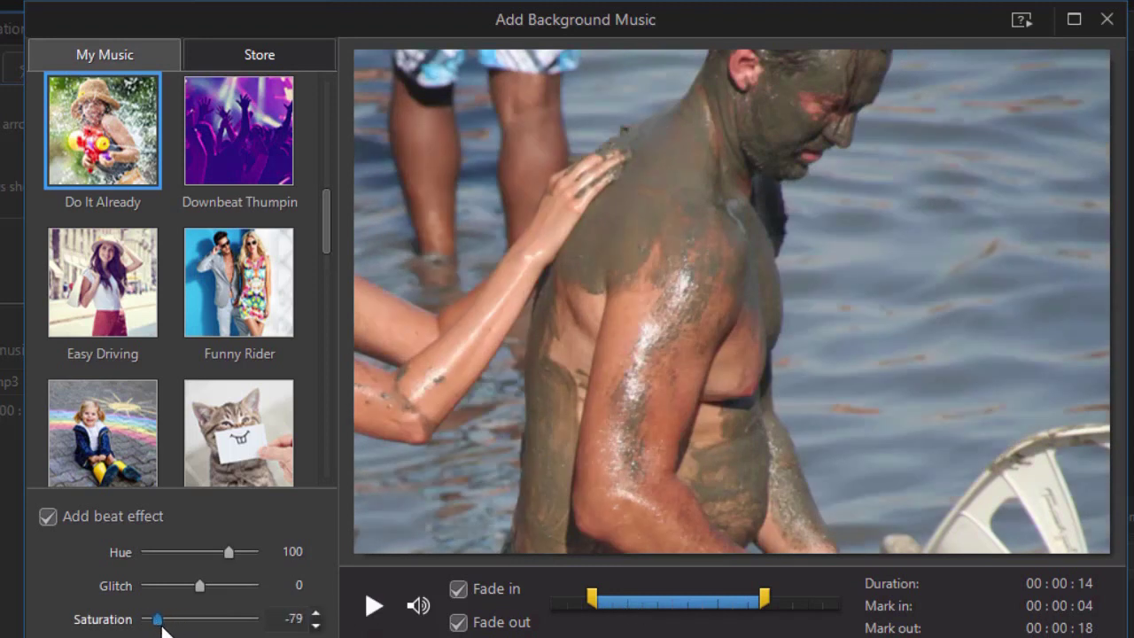
left_click_drag(161, 623, 219, 619)
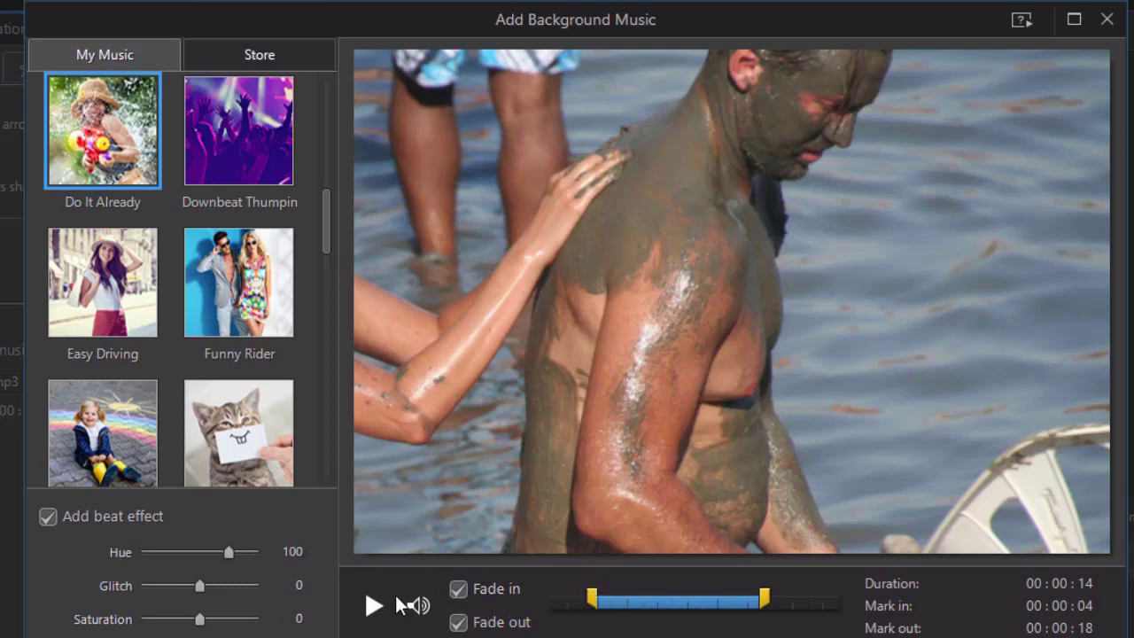
Step: Drop the beat effect's Hue to 0 and raise its Saturation to 50, previewing the result
left_click(370, 609)
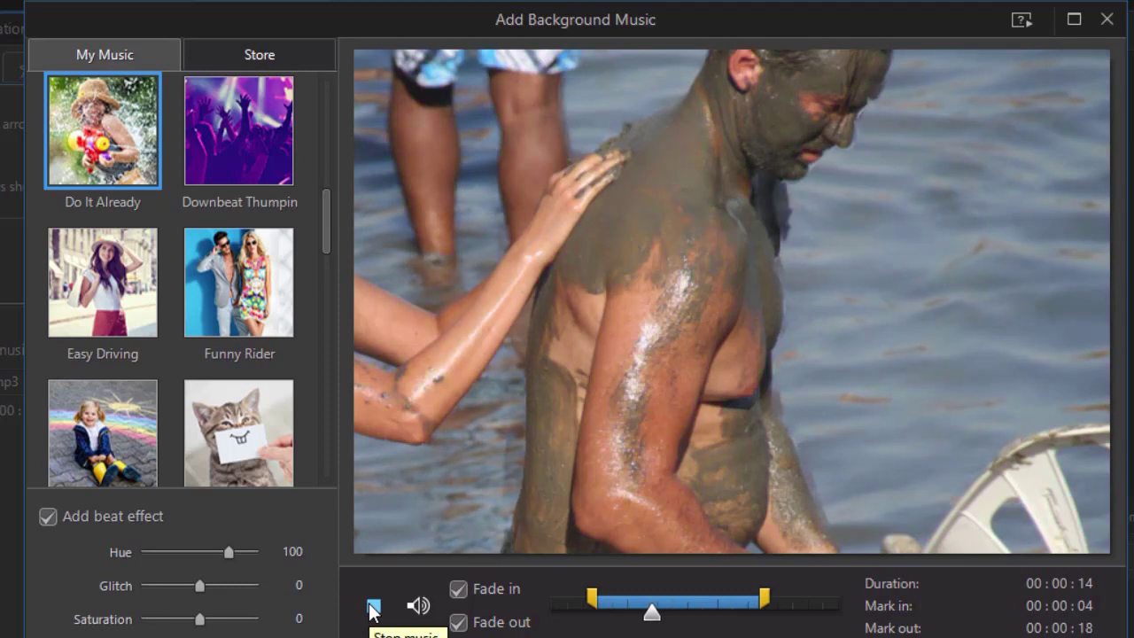
left_click(370, 610)
left_click_drag(228, 551, 200, 547)
left_click(372, 606)
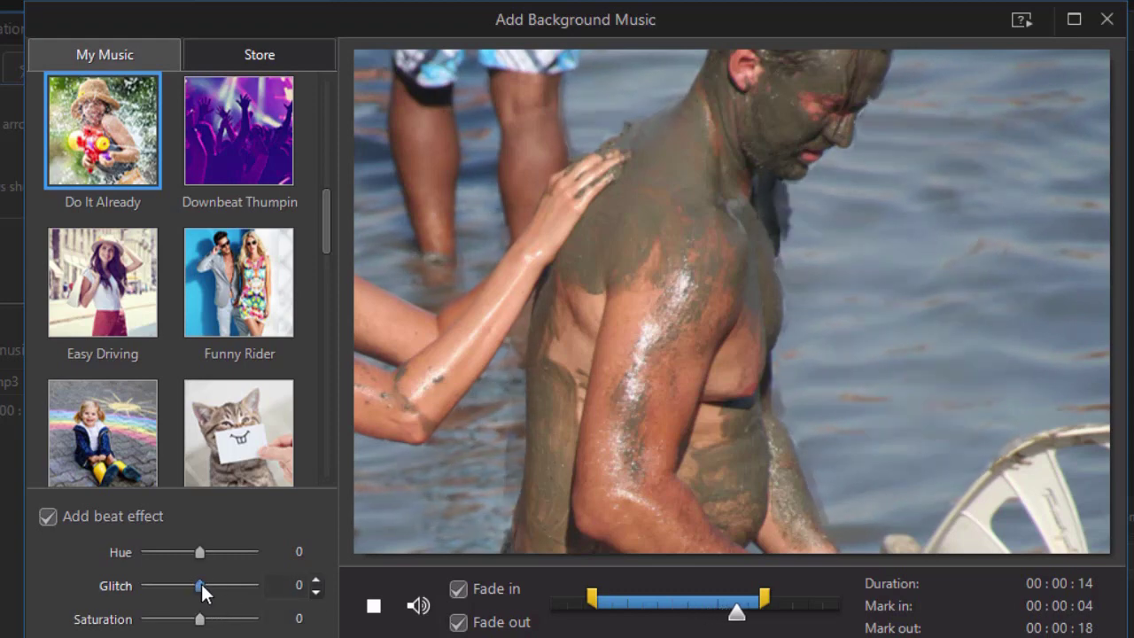
left_click_drag(198, 625, 227, 624)
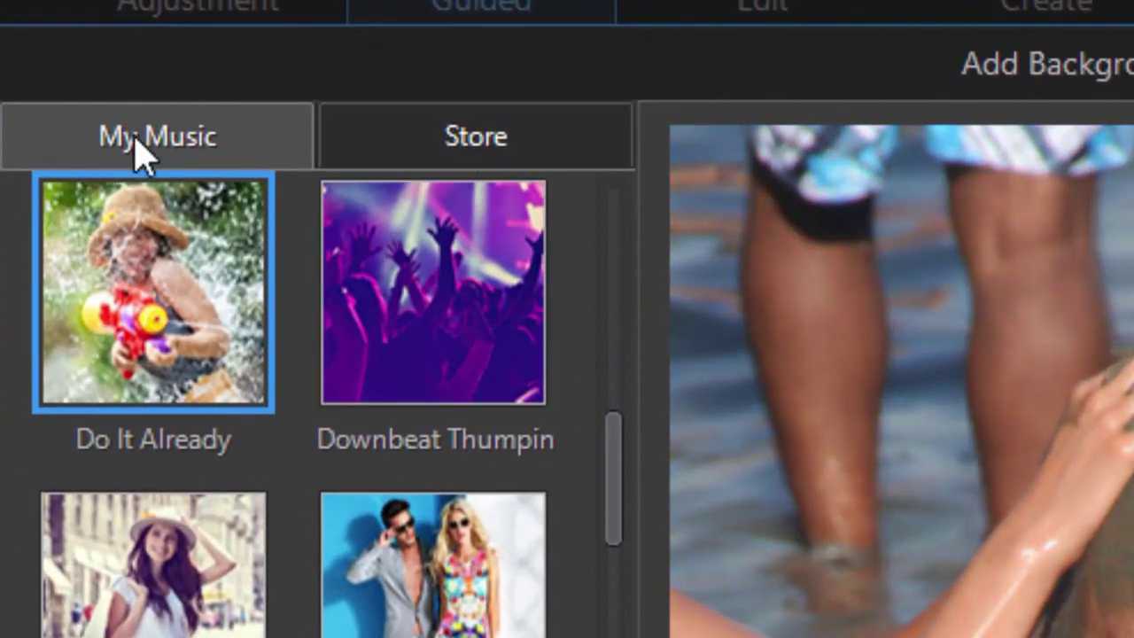
Step: In the music Store, look over Audio Beat Effect Pack Vol. 2, then download the PhotoDirector Audio Beat Effect pack
left_click(523, 151)
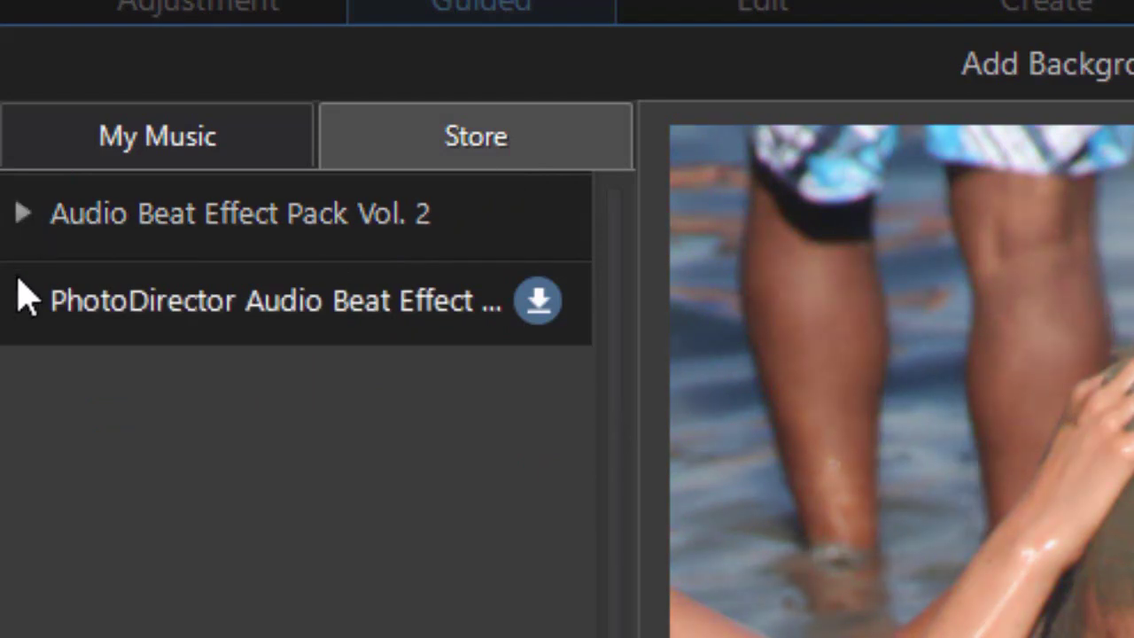
left_click(18, 213)
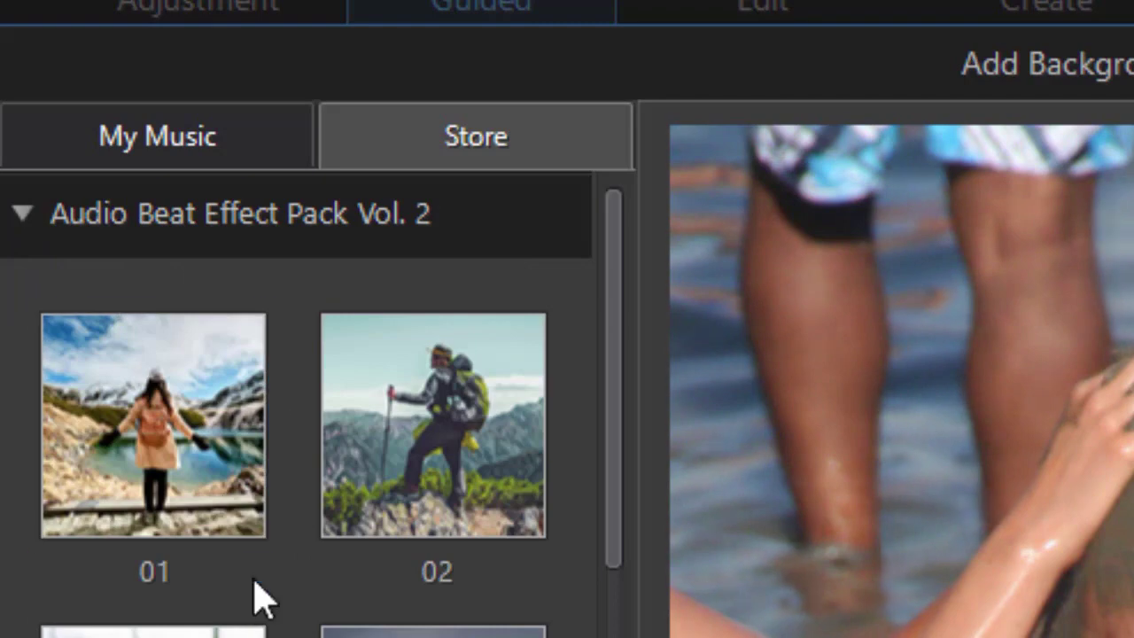
left_click(25, 217)
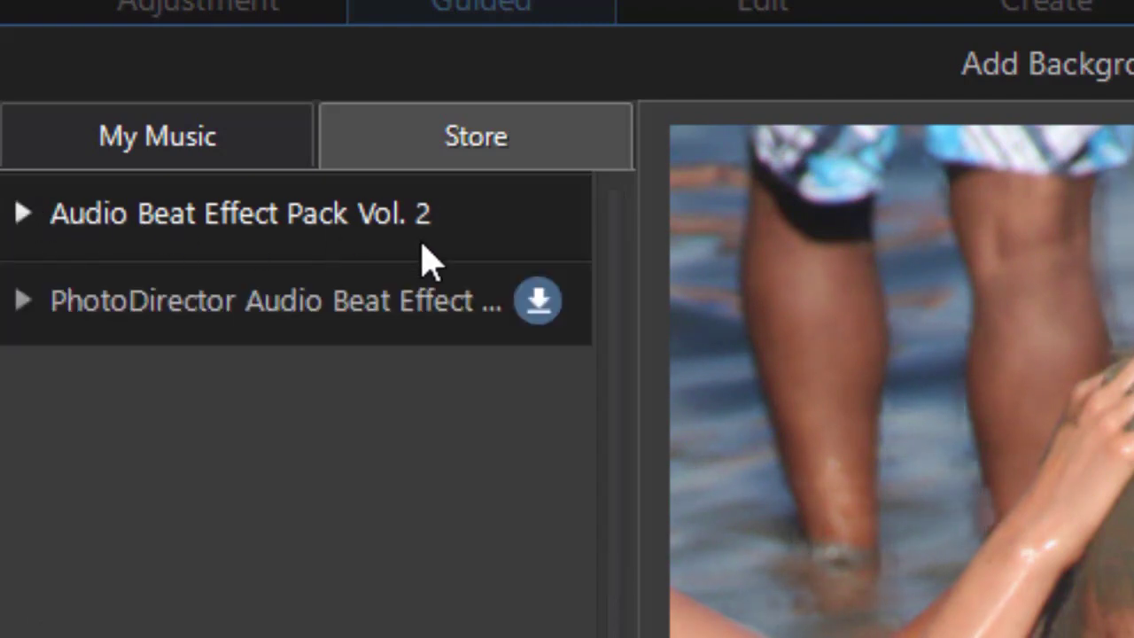
left_click(540, 310)
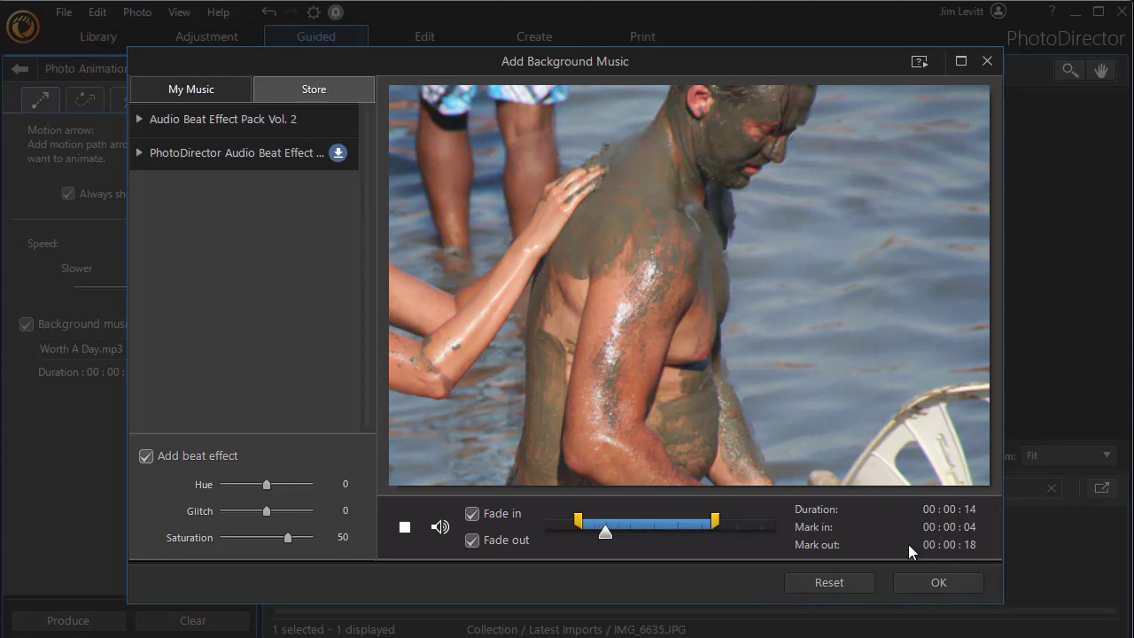
Step: Apply the Do It Already music, then set the MPEG-4 1280x720 production duration to 11 seconds
left_click(939, 583)
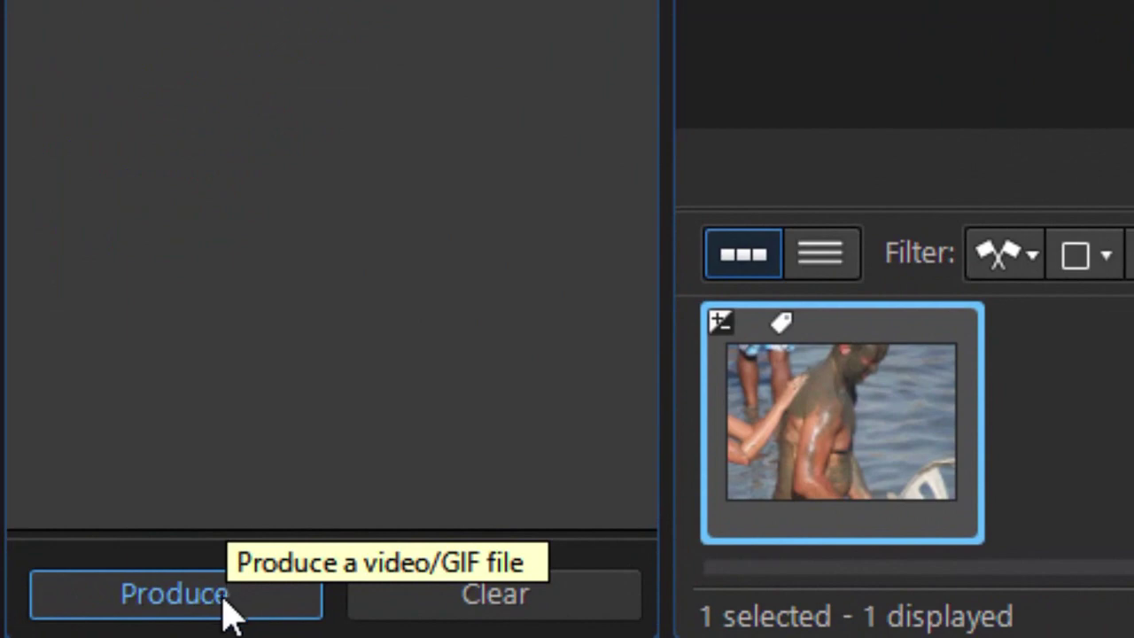
left_click(223, 610)
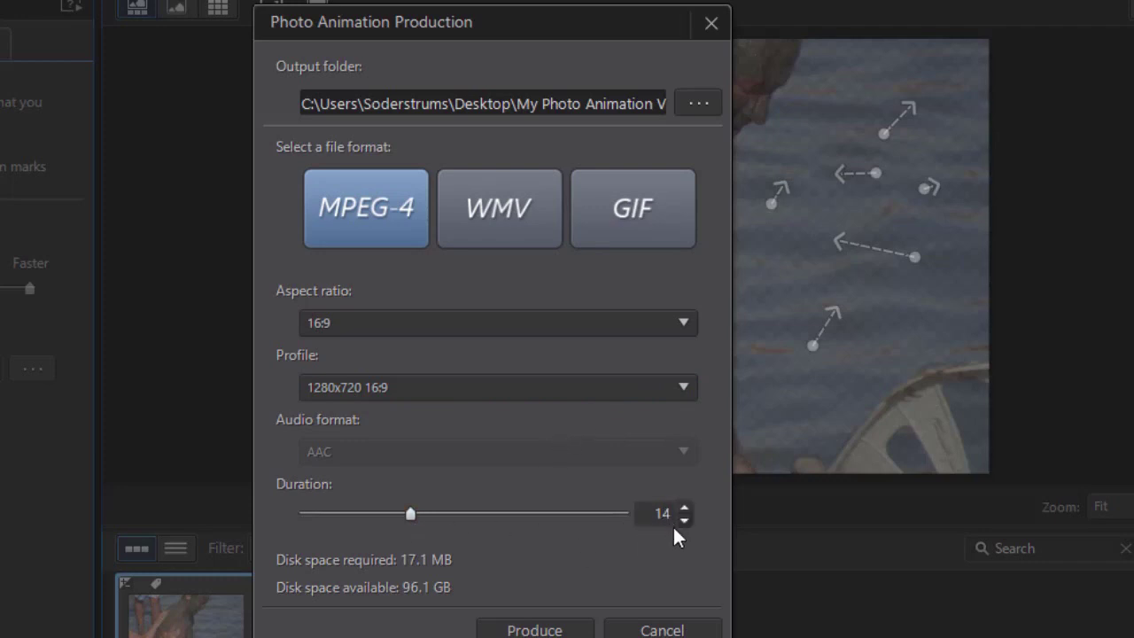
left_click_drag(410, 514, 370, 515)
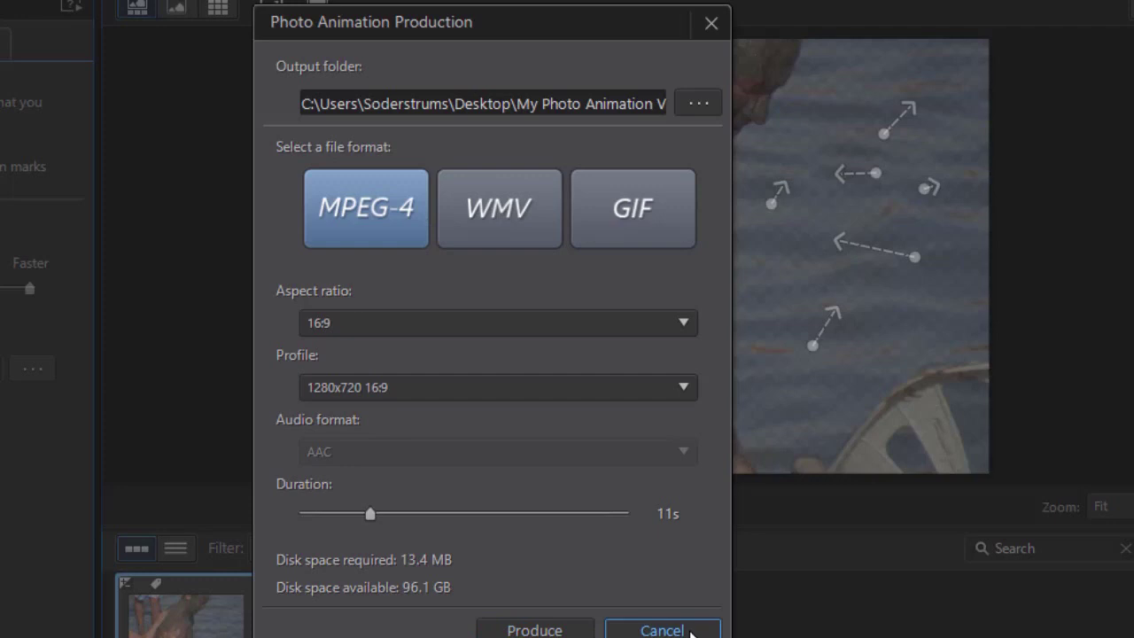
Step: Close the Photo Animation Production dialog without producing, returning to the arrowed water photo
left_click(714, 25)
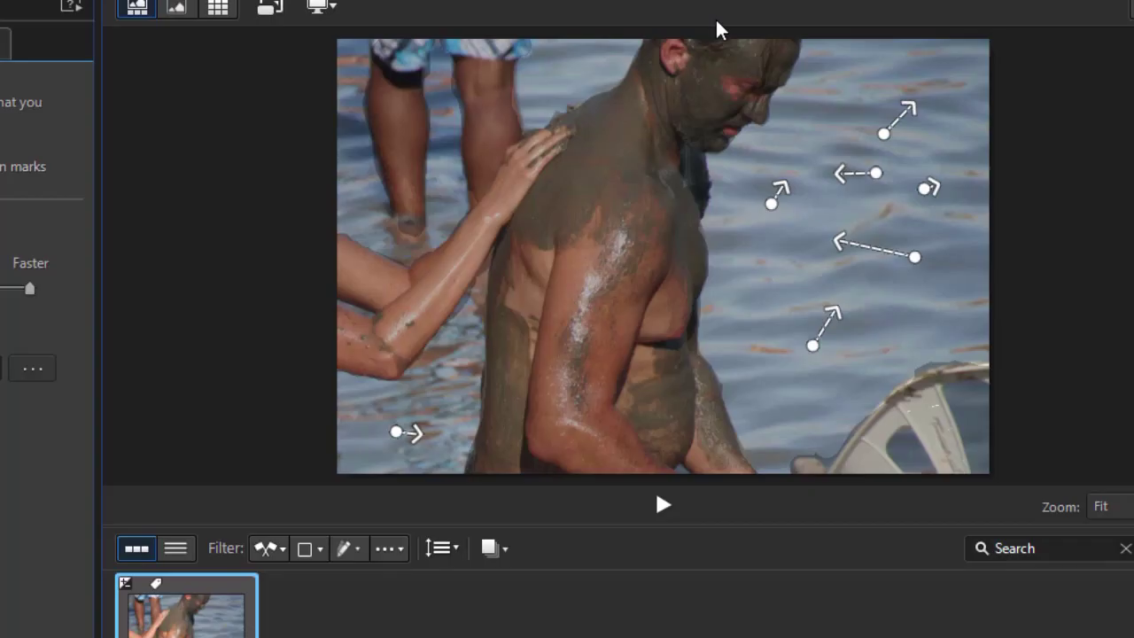